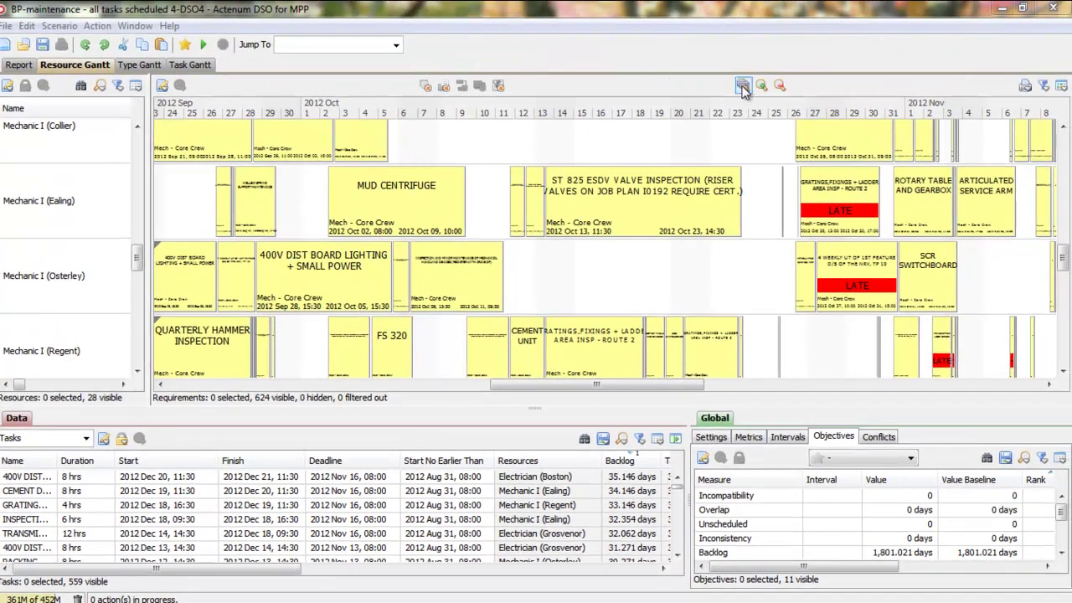
# - Fit the full schedule timeline and all resource rows into the Resource Gantt view
pyautogui.click(743, 87)
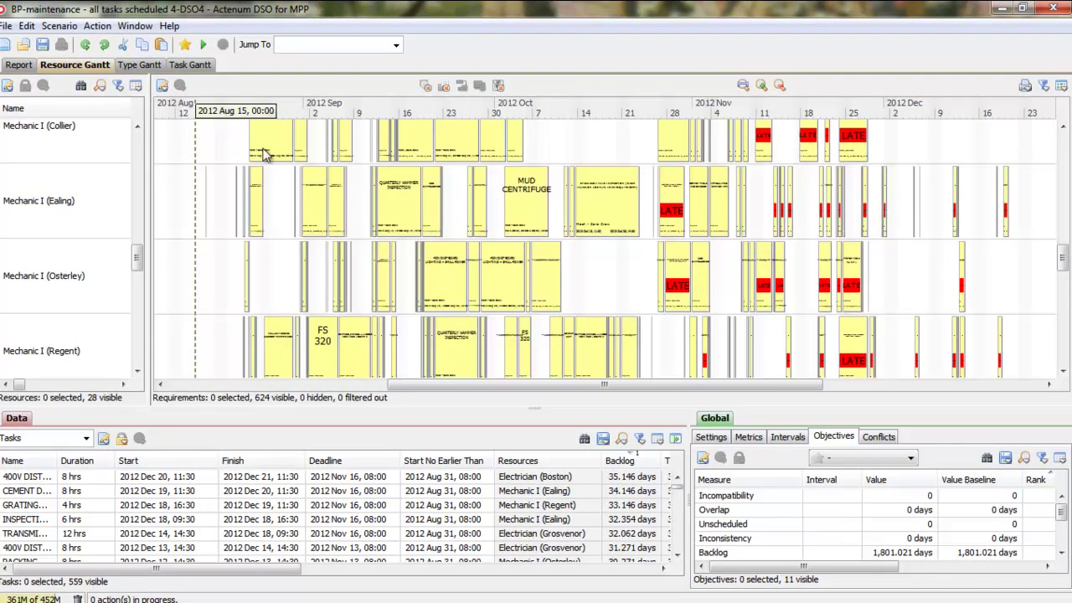
pyautogui.click(100, 85)
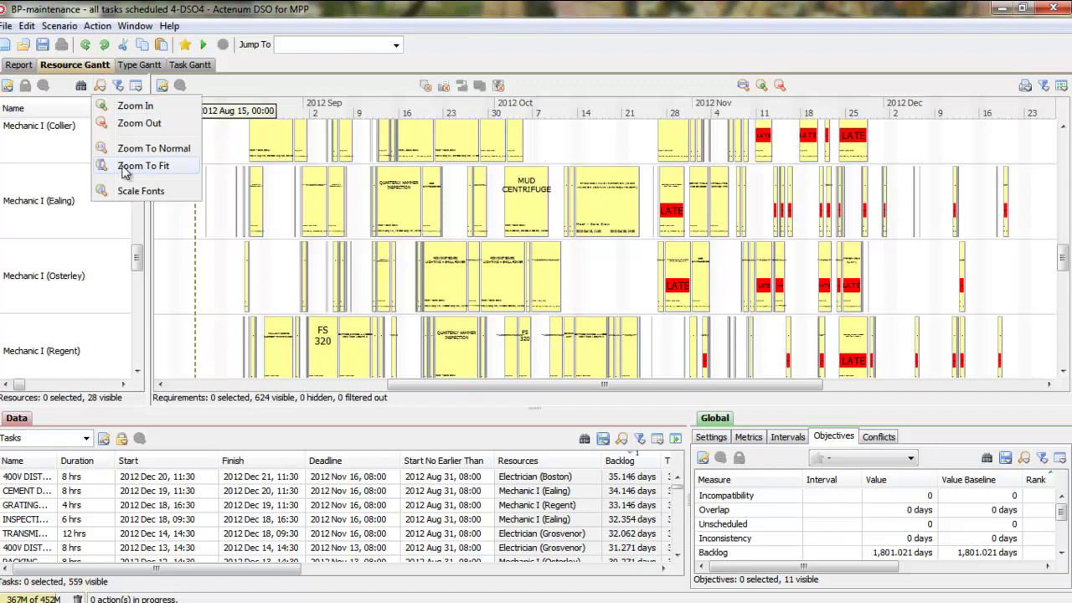
pyautogui.click(126, 166)
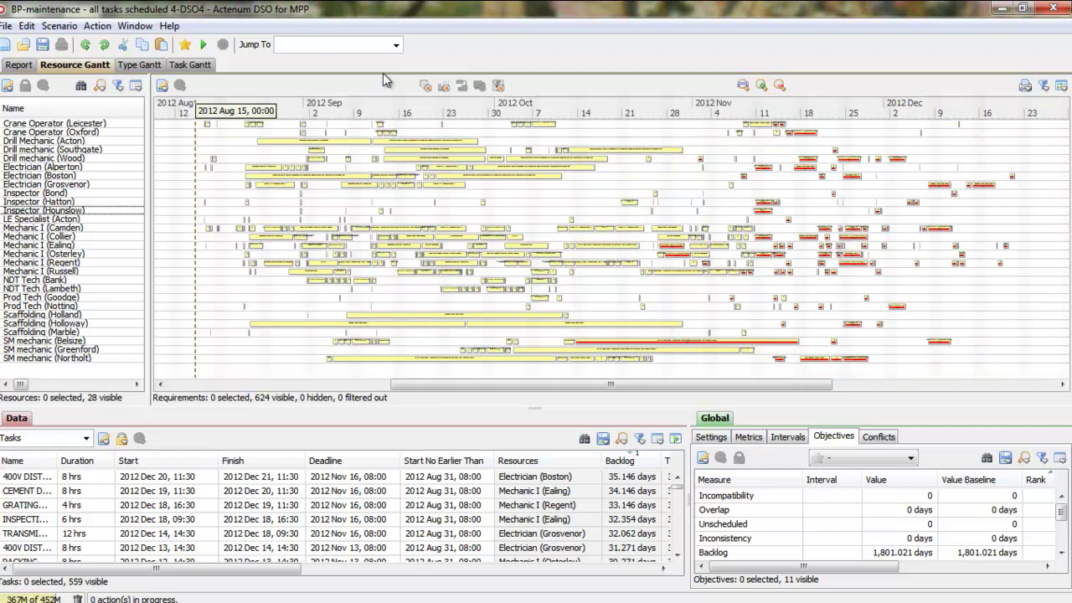
# - Optimize the schedule, check the backlog metrics report and the Resource Gantt during the run, and stop the optimization
pyautogui.click(203, 45)
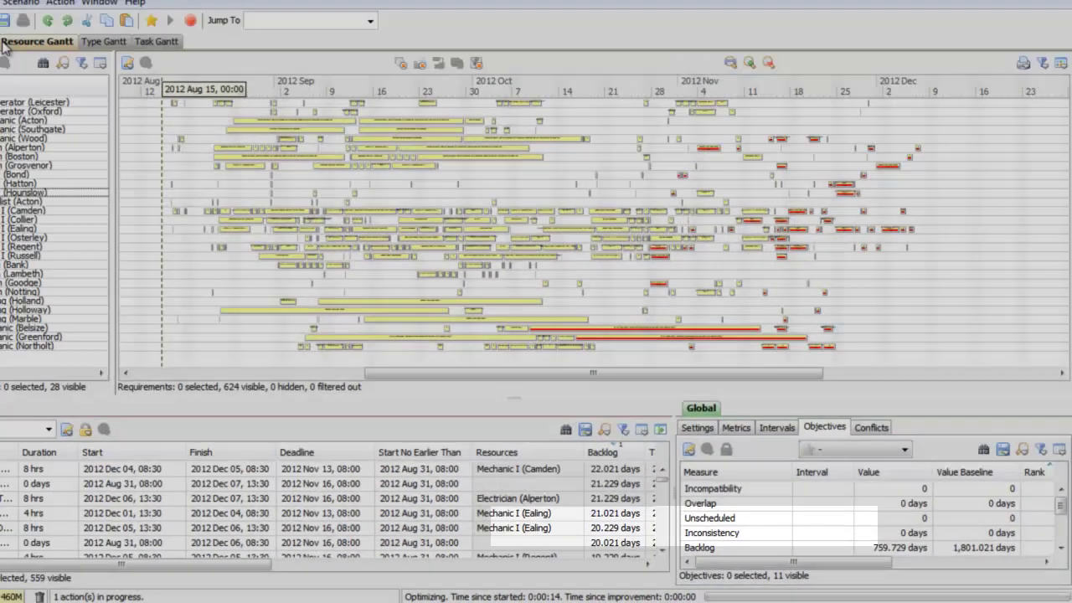
pyautogui.click(27, 64)
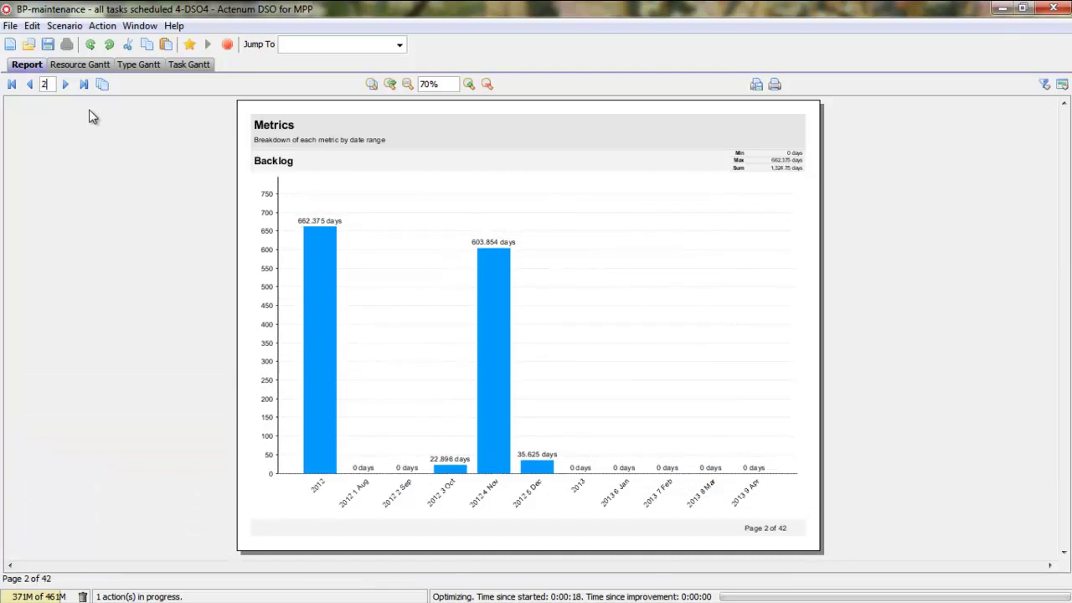
pyautogui.click(77, 66)
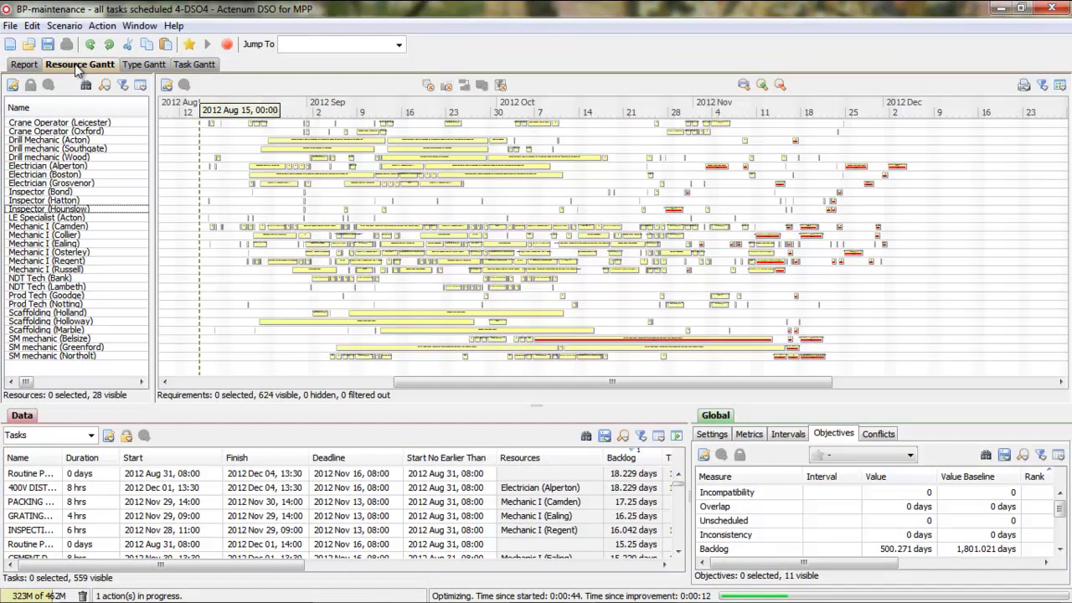
pyautogui.click(227, 46)
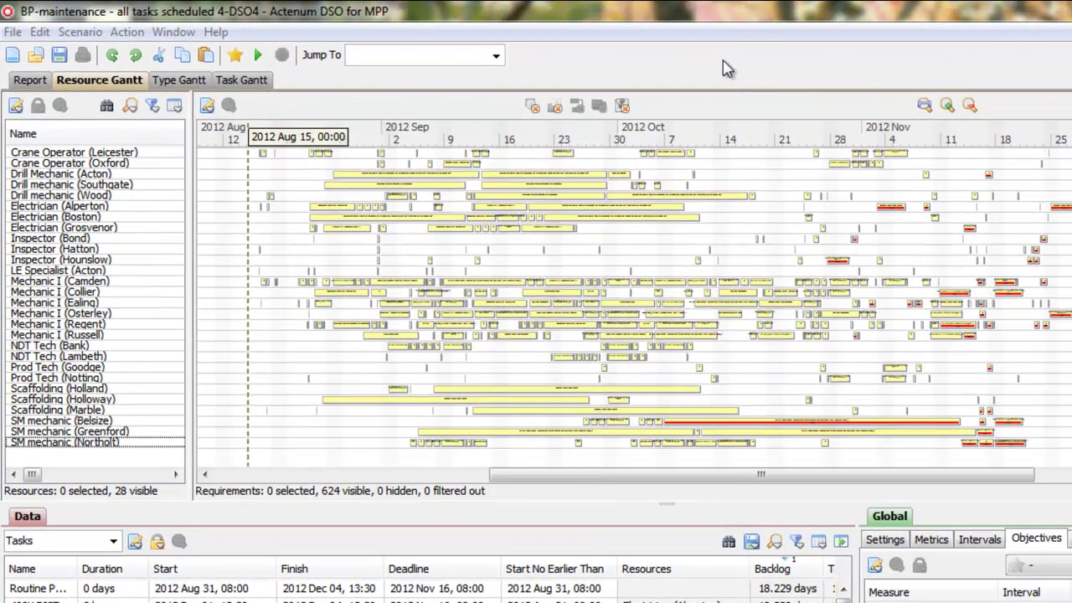
# - Clone the resources Mechanic I (Russell), Mechanic I (Regent), Electrician (Grosvenor) and SM mechanic (Northolt)
pyautogui.click(72, 335)
pyautogui.keyDown('ctrl'); pyautogui.click(100, 324); pyautogui.keyUp('ctrl')
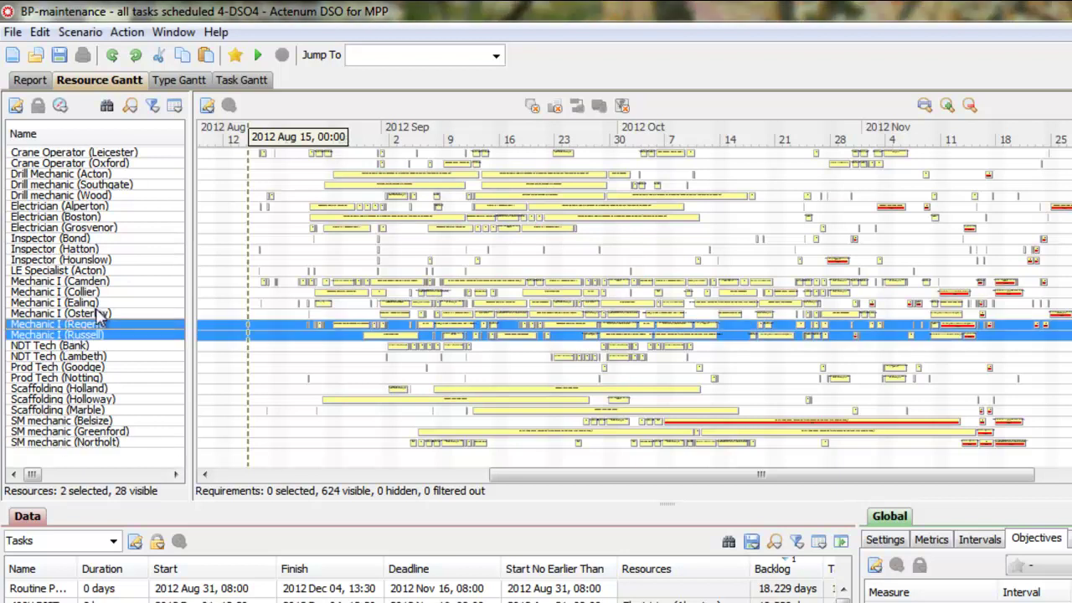
pyautogui.keyDown('ctrl'); pyautogui.click(88, 228); pyautogui.keyUp('ctrl')
pyautogui.keyDown('ctrl'); pyautogui.click(92, 442); pyautogui.keyUp('ctrl')
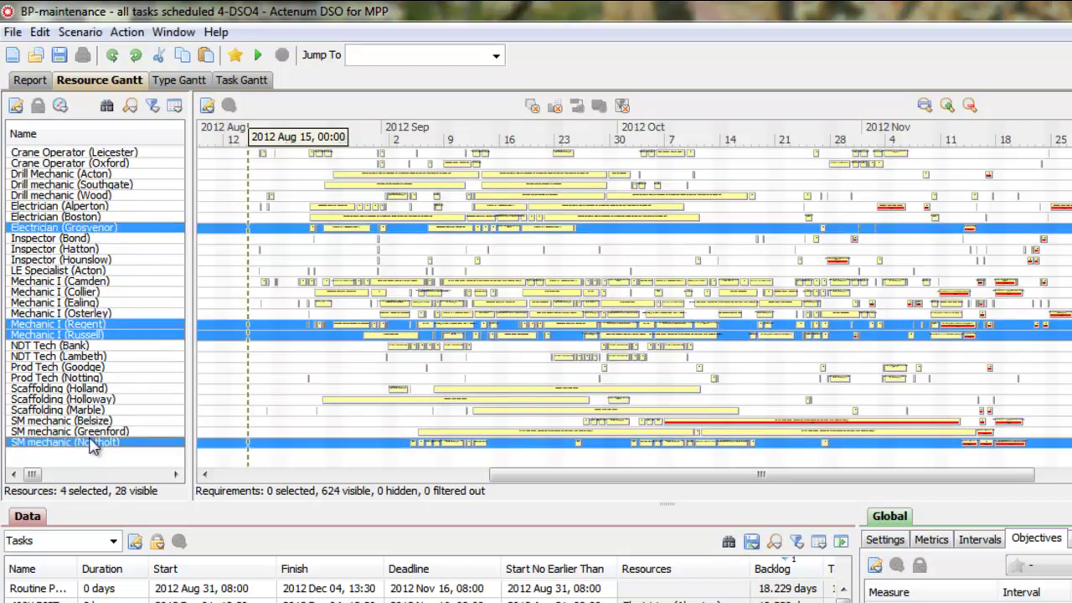
pyautogui.rightClick(92, 447)
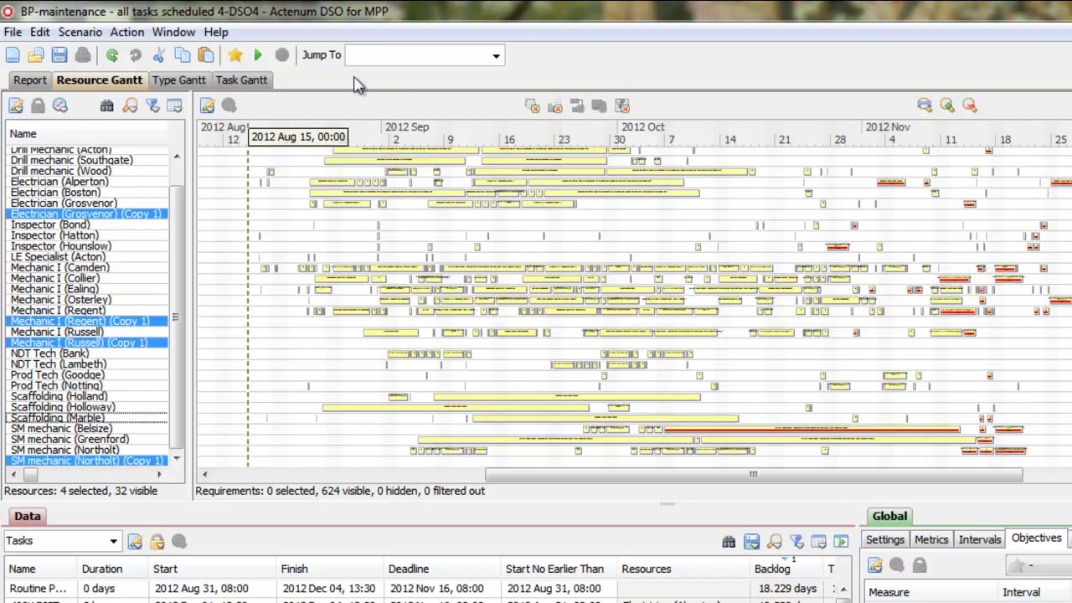
# - Optimize the schedule with the four cloned resources included, and stop the run
pyautogui.click(258, 55)
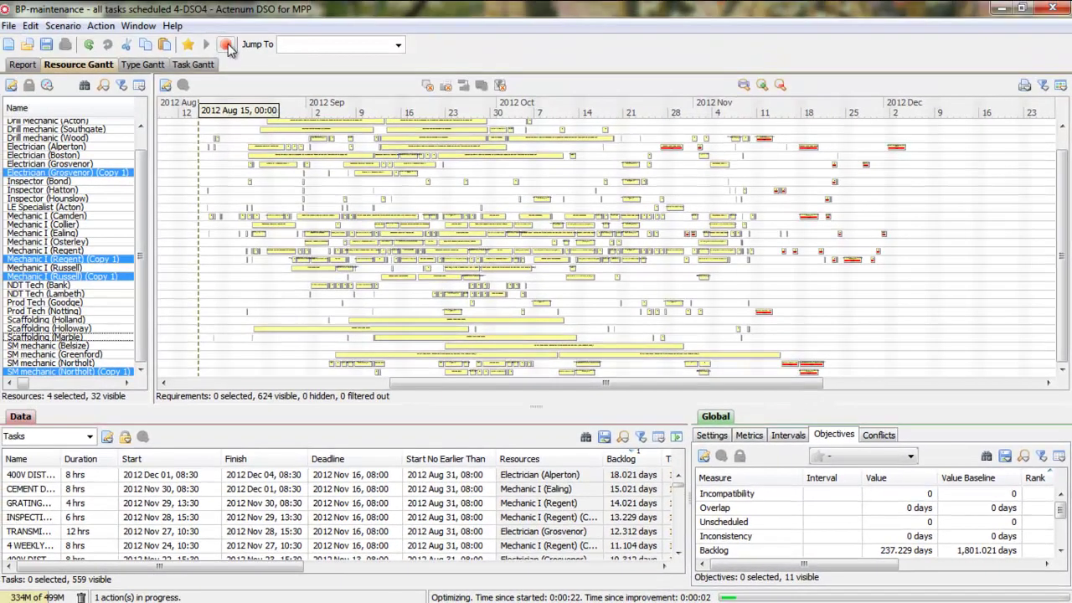
pyautogui.click(226, 44)
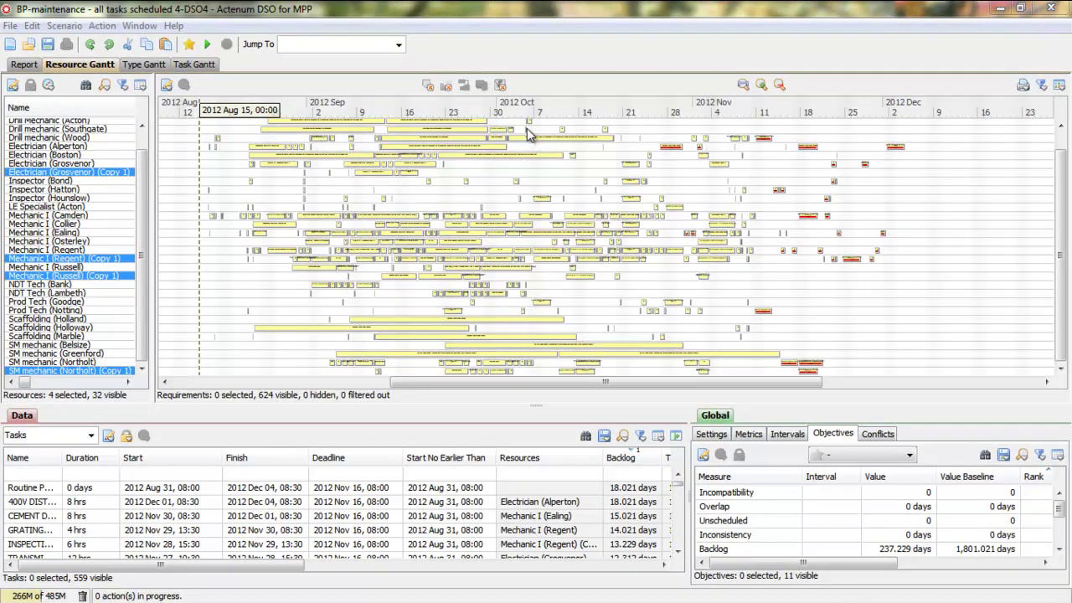
# - Switch the data table from tasks to resources
pyautogui.click(93, 438)
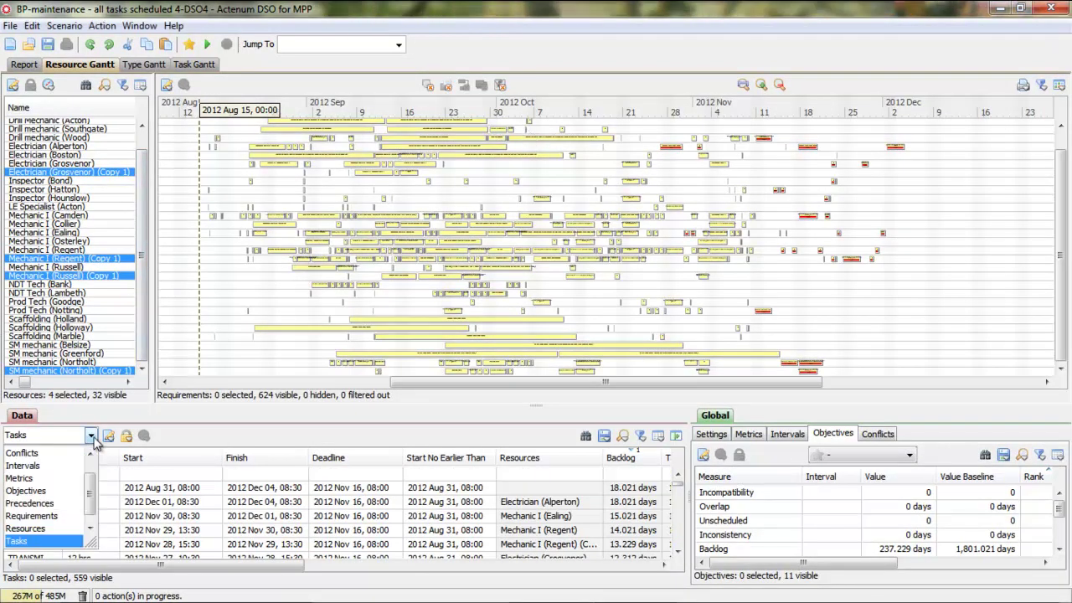
pyautogui.click(67, 529)
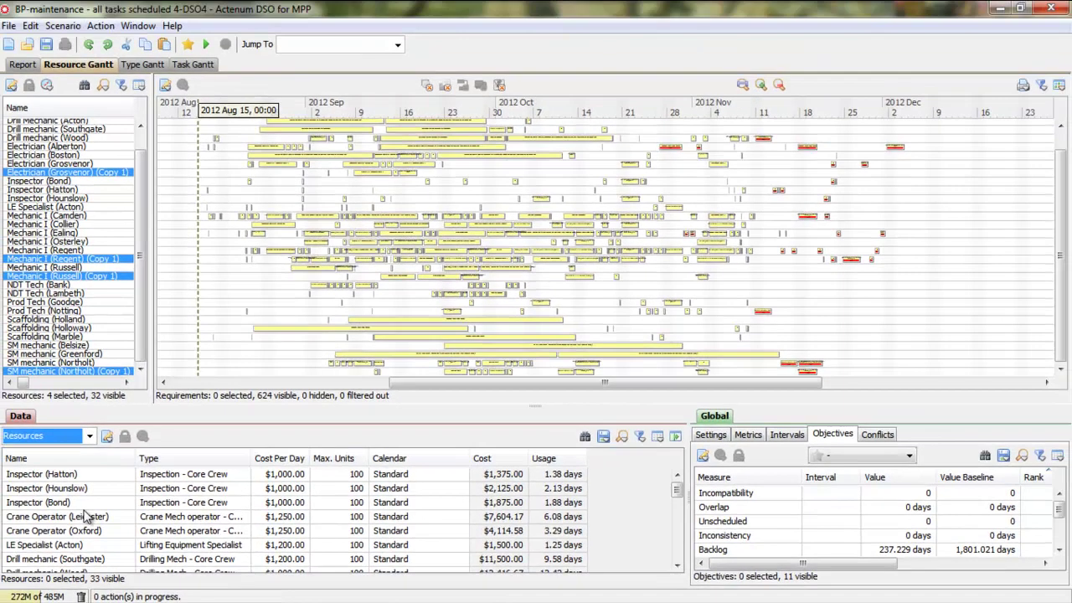
# - Try the Blackout-2012-Sep 15-30 calendar on all resources in the table, and undo the change
pyautogui.click(84, 508)
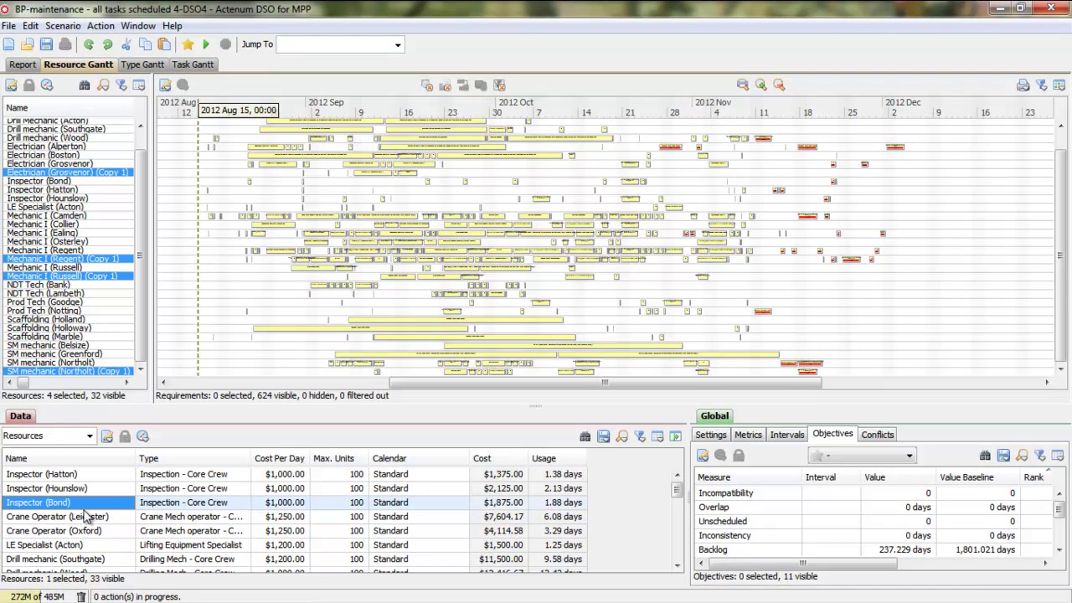
pyautogui.hotkey('ctrl', 'a')
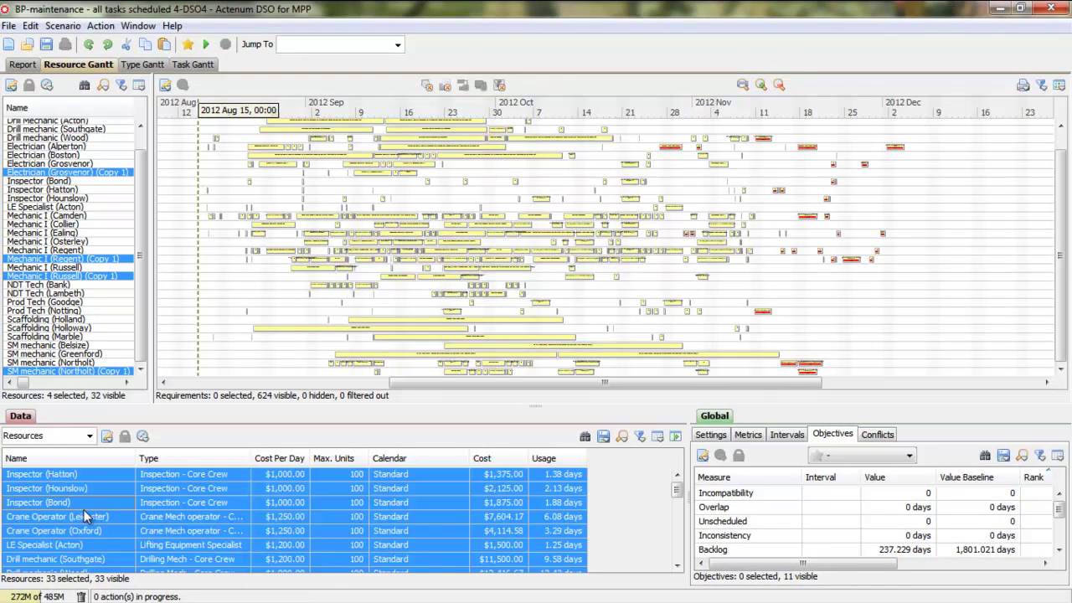
pyautogui.rightClick(87, 517)
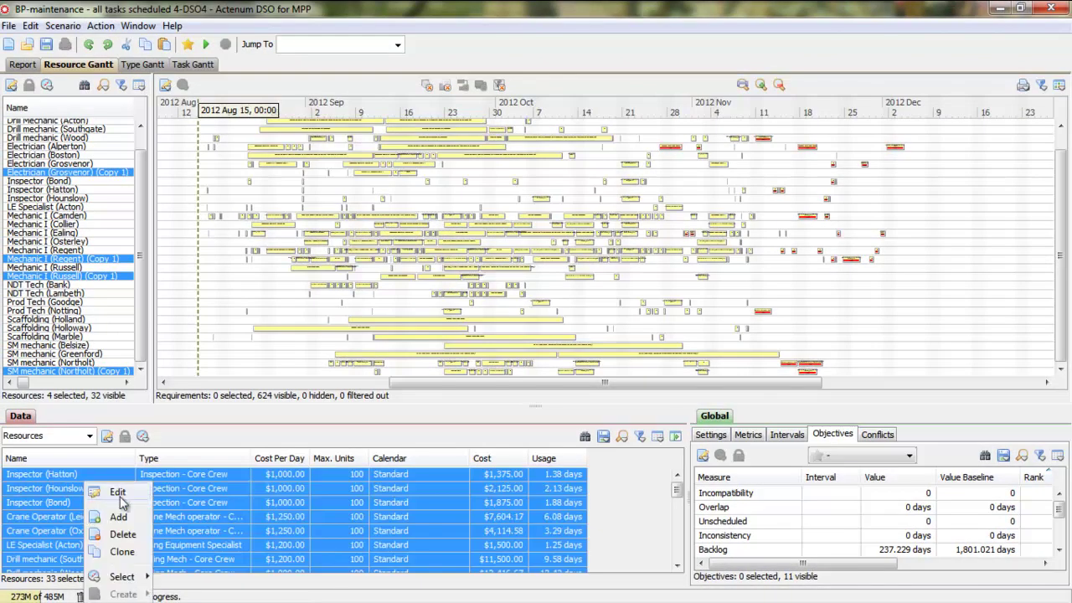
pyautogui.click(117, 493)
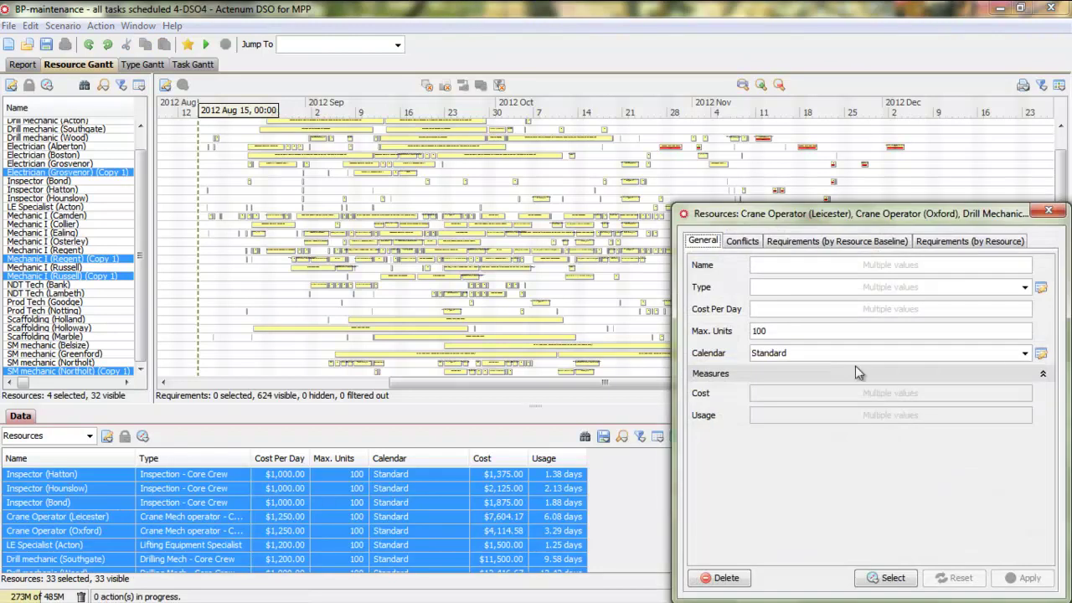
pyautogui.click(1027, 354)
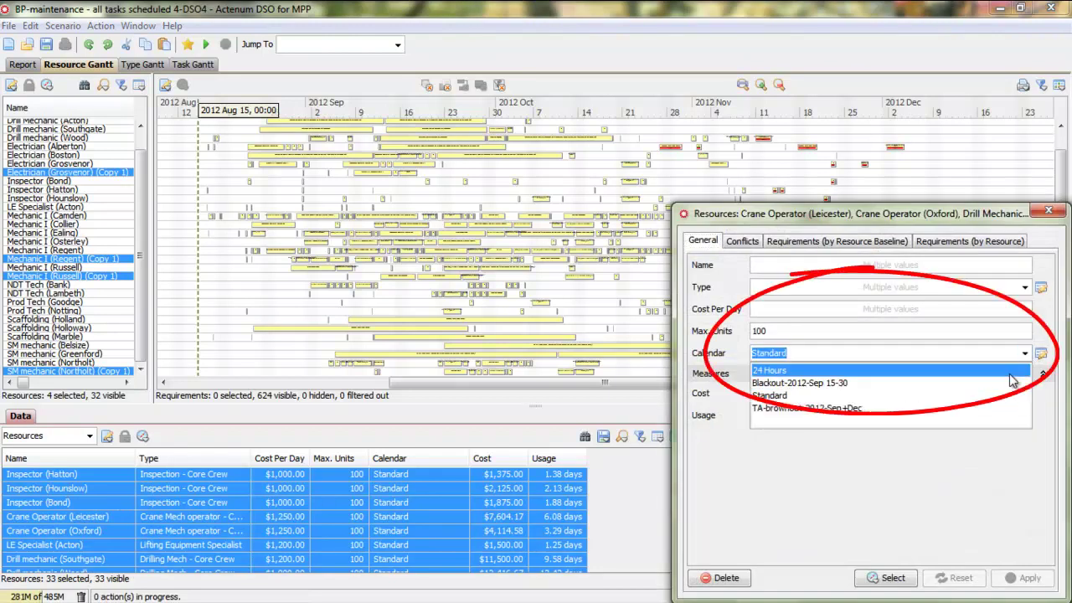
pyautogui.click(1011, 383)
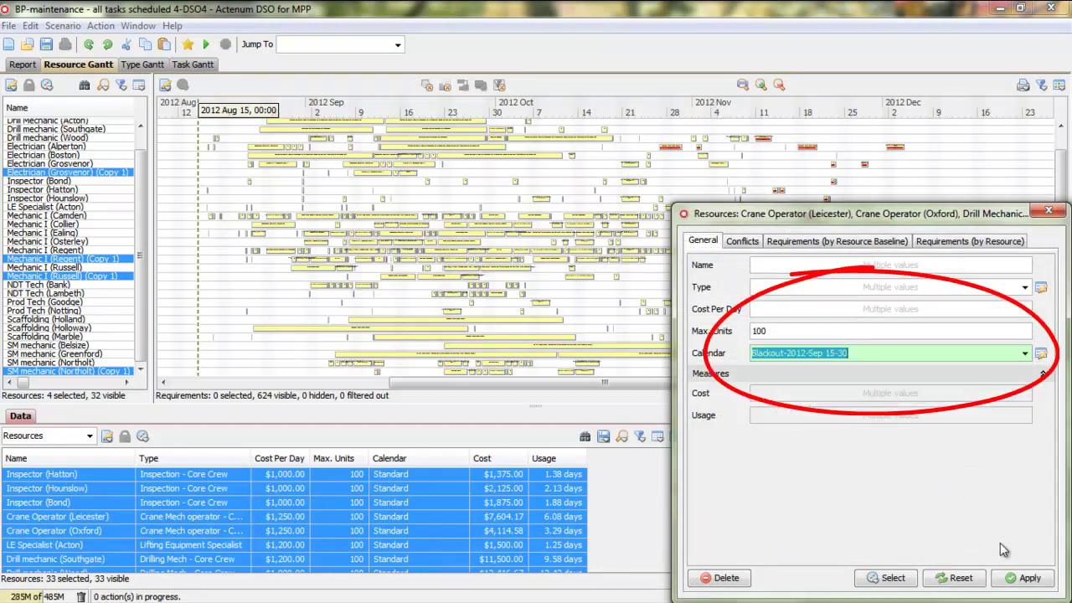
pyautogui.click(1017, 580)
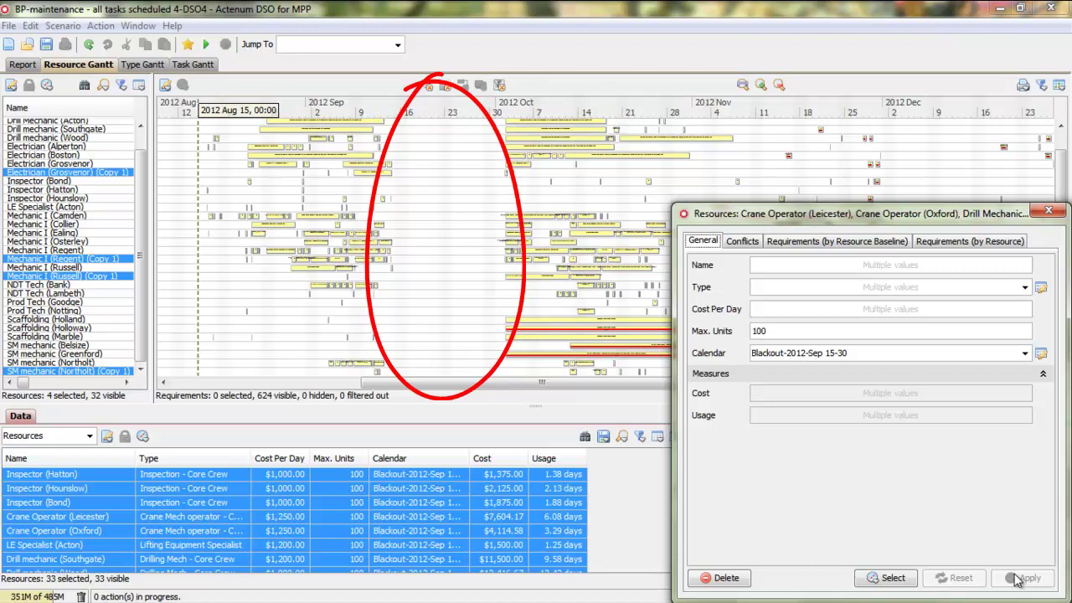
pyautogui.click(1049, 215)
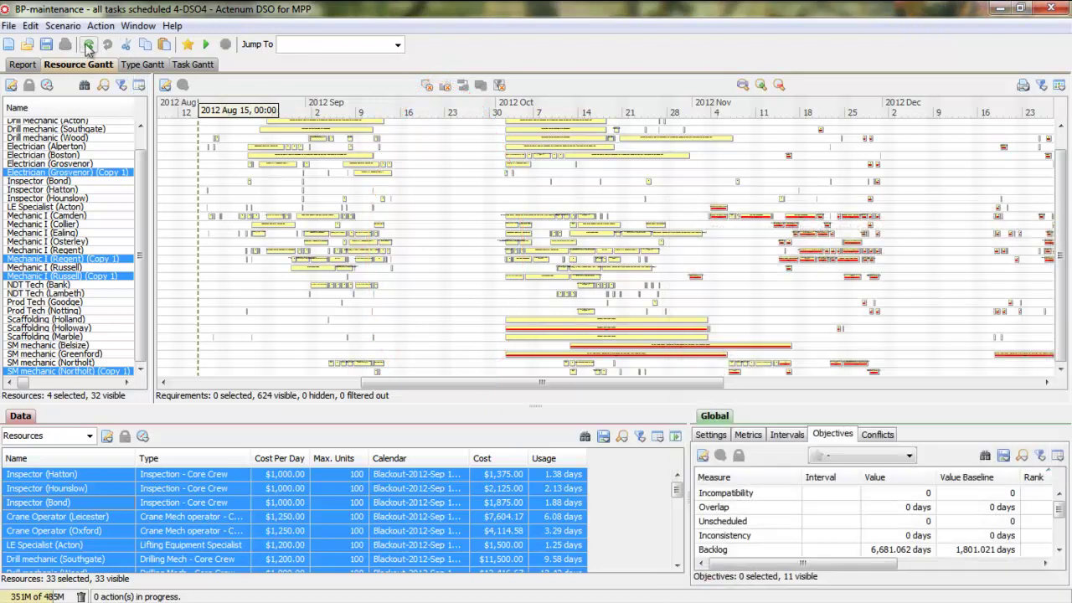
pyautogui.click(88, 44)
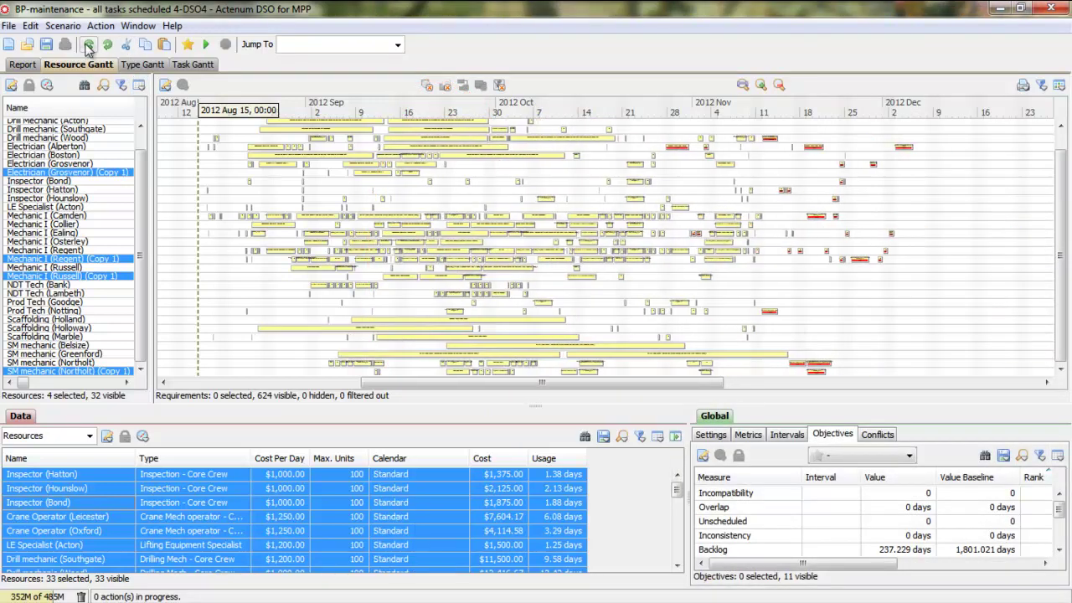
# - Set the calendar of Inspector (Hounslow), Crane Operator (Leicester), Mechanic I (Ealing), Mechanic I (Regent) and Electrician (Alperton) to TA-brownout-2012-Sep+Dec
pyautogui.click(70, 488)
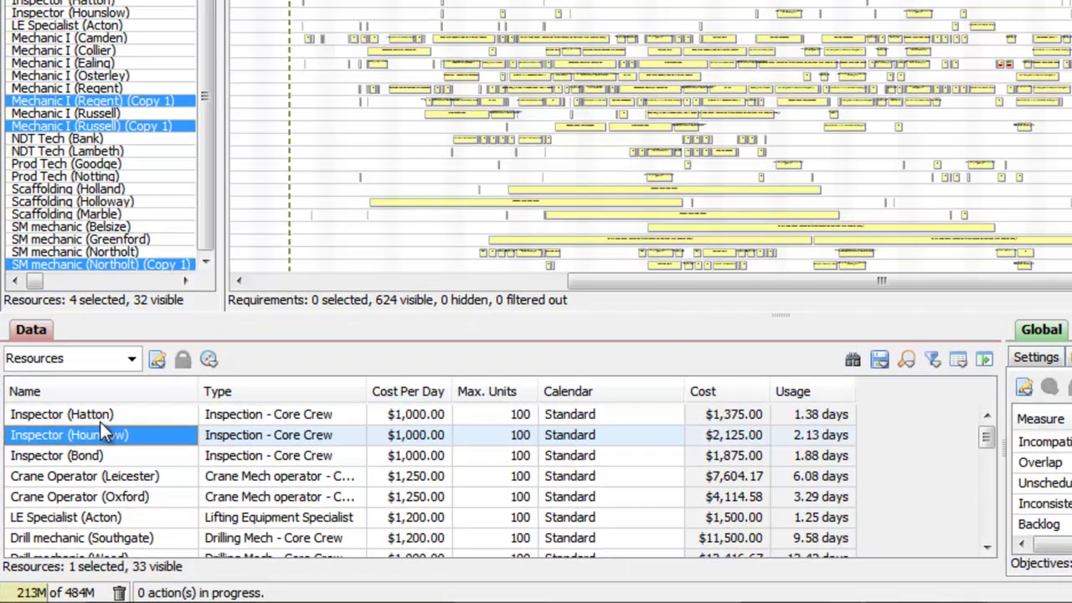
pyautogui.keyDown('ctrl'); pyautogui.click(114, 477); pyautogui.keyUp('ctrl')
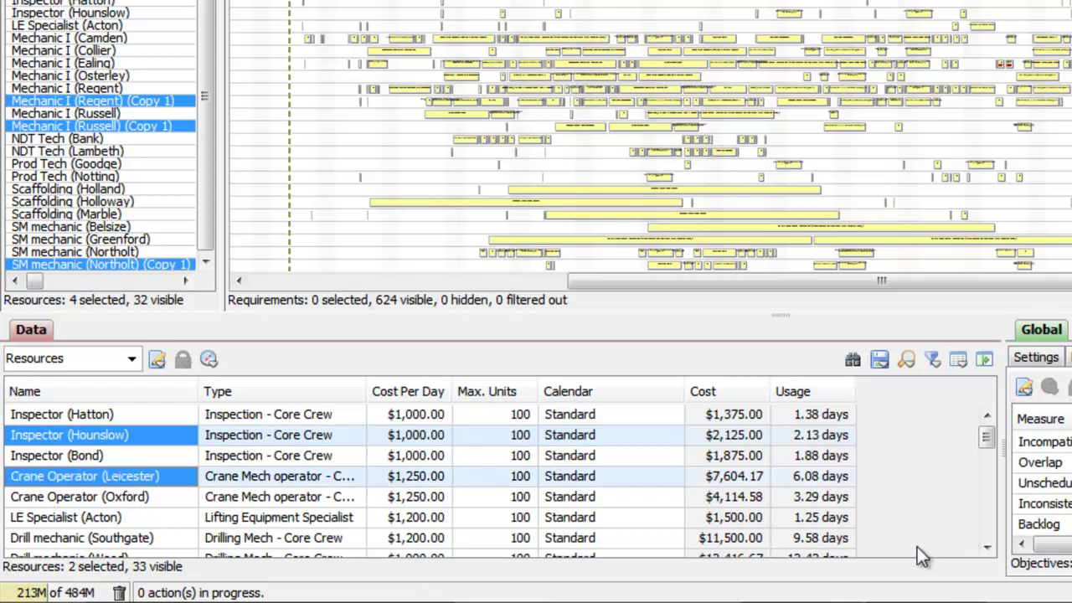
pyautogui.scroll(-3, 984, 493)
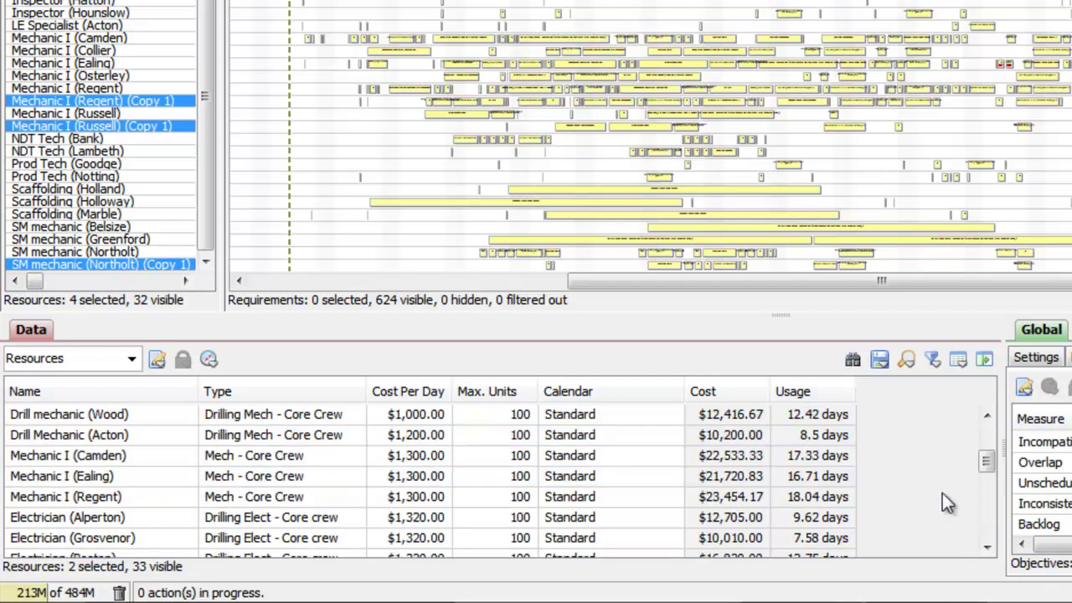
pyautogui.keyDown('ctrl'); pyautogui.click(125, 476); pyautogui.keyUp('ctrl')
pyautogui.keyDown('ctrl'); pyautogui.click(126, 496); pyautogui.keyUp('ctrl')
pyautogui.keyDown('ctrl'); pyautogui.click(131, 521); pyautogui.keyUp('ctrl')
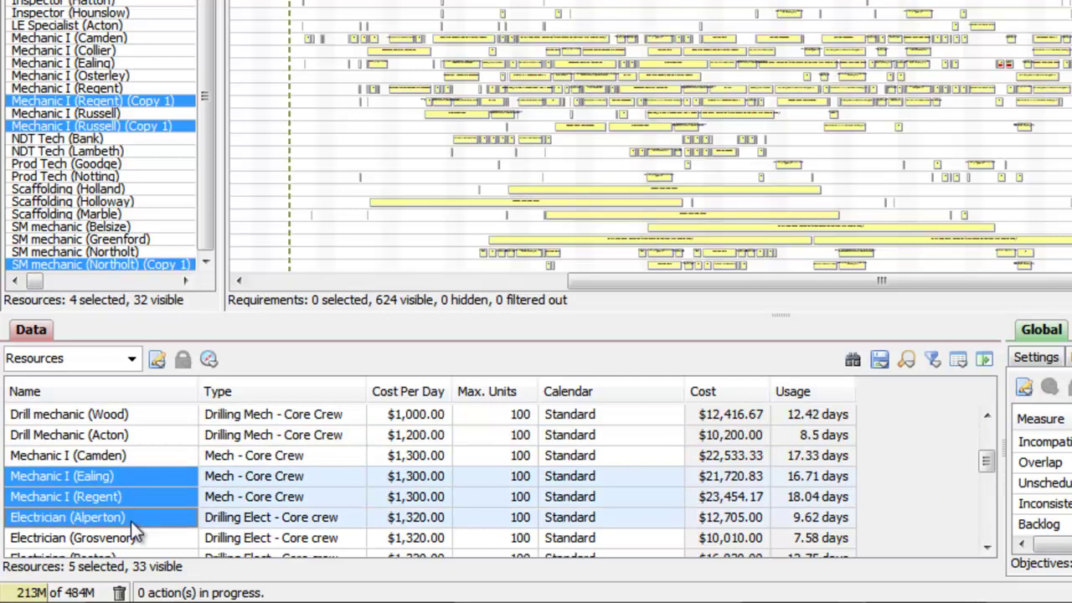
pyautogui.rightClick(130, 521)
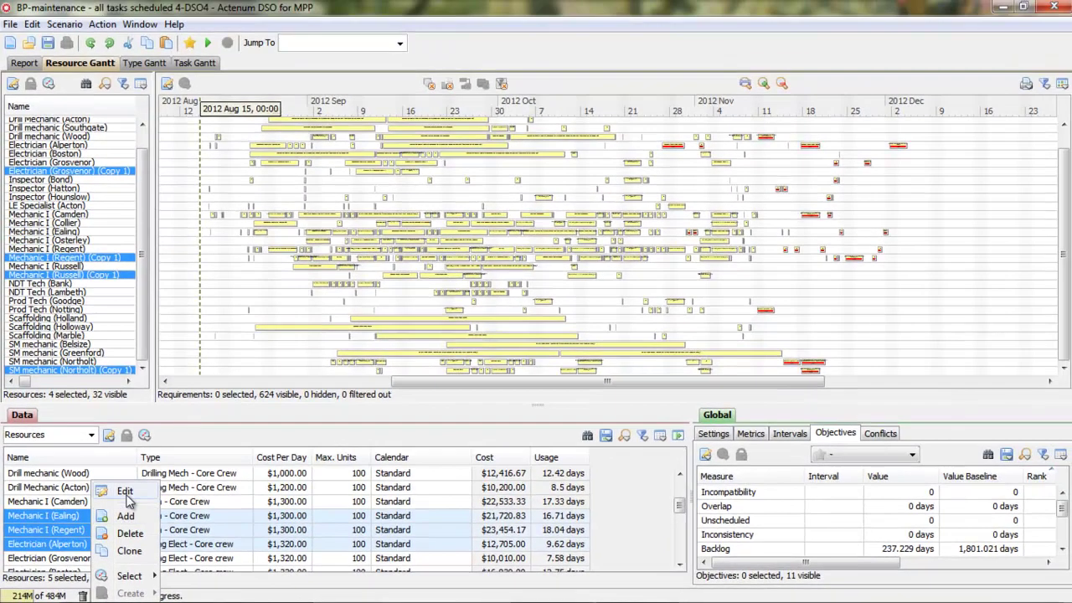
pyautogui.click(126, 489)
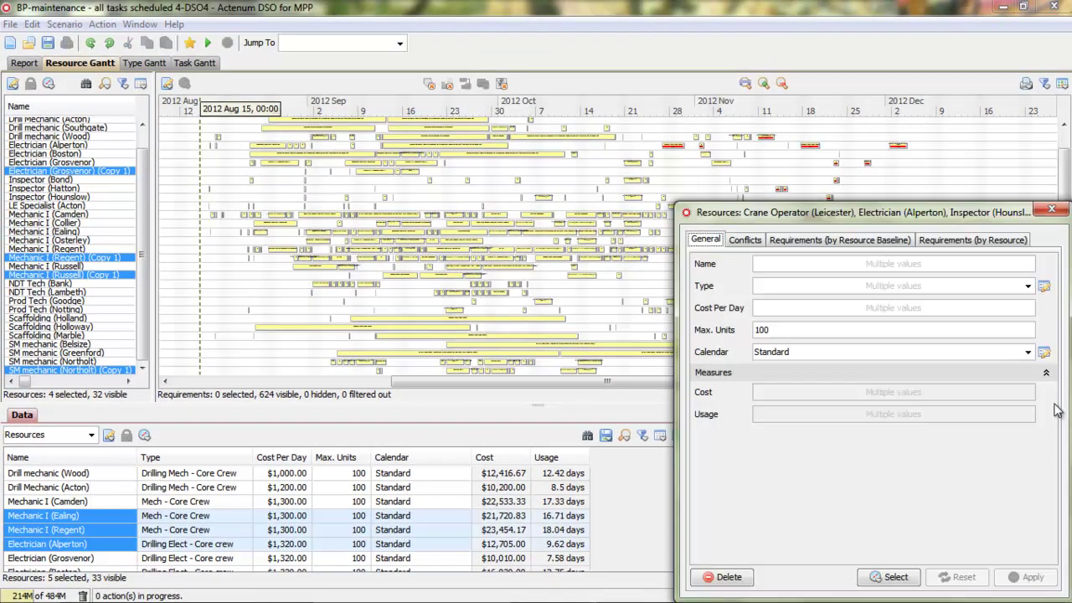
pyautogui.click(1037, 351)
pyautogui.click(939, 382)
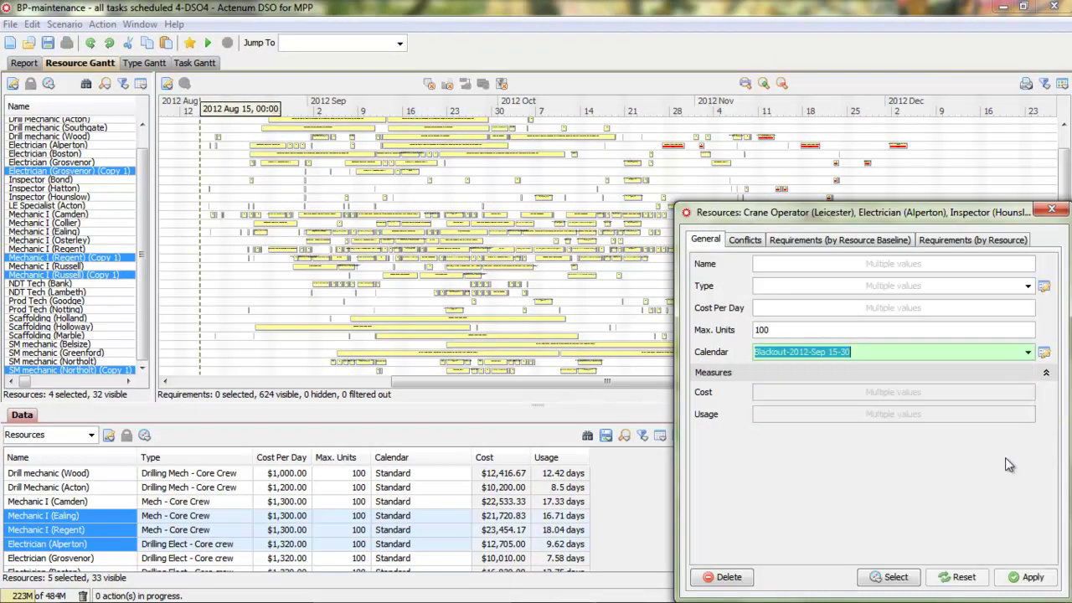
pyautogui.click(1029, 353)
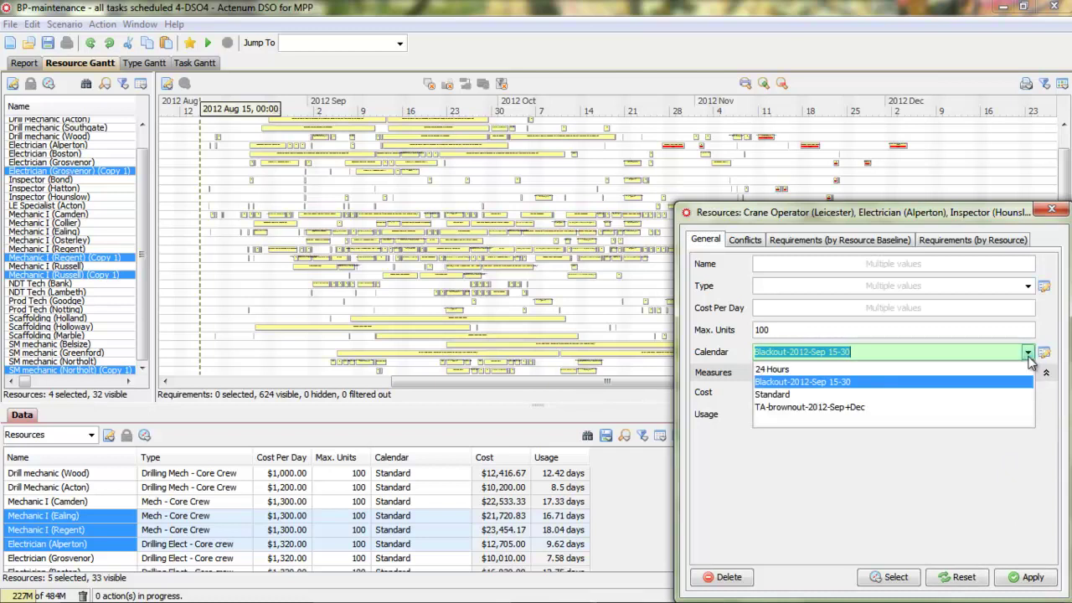
pyautogui.click(1013, 411)
pyautogui.click(1027, 577)
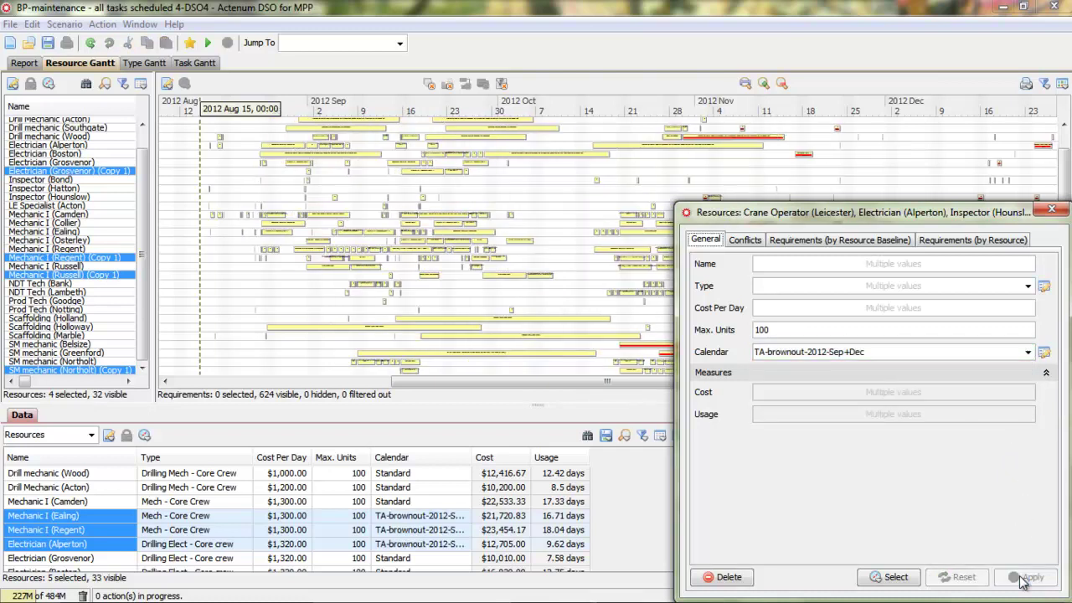
pyautogui.click(1052, 209)
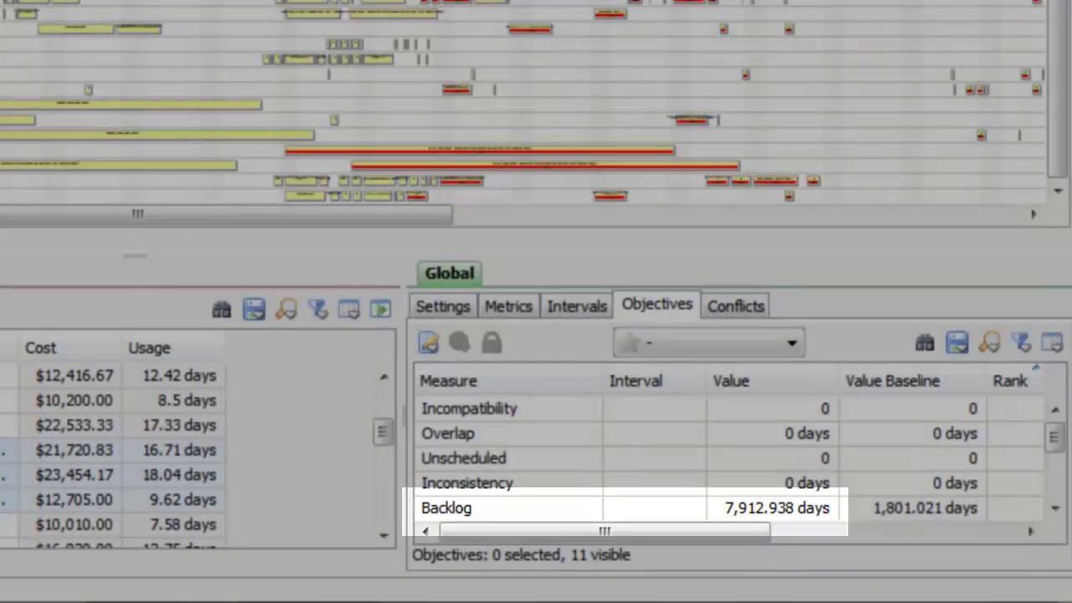
# - Optimize the schedule around the brownout calendar of the five resources, and stop the optimization
pyautogui.click(207, 43)
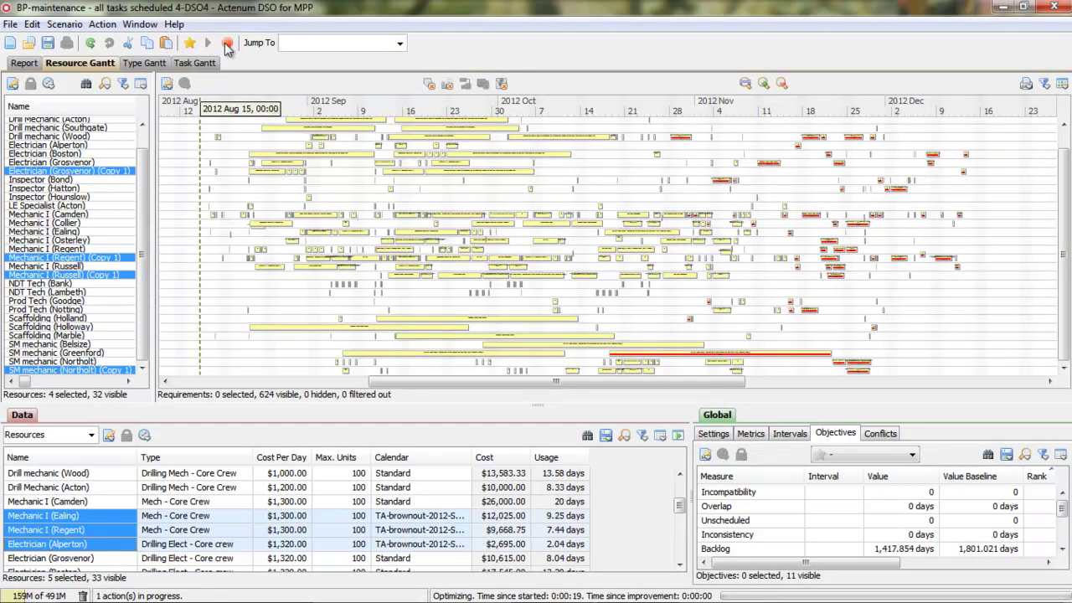
pyautogui.click(227, 47)
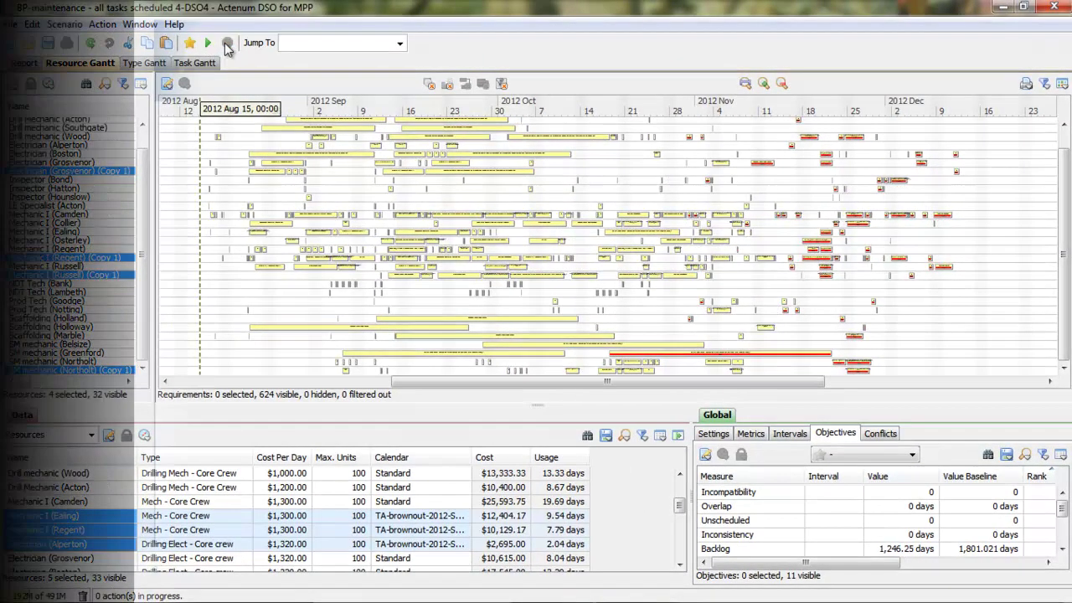